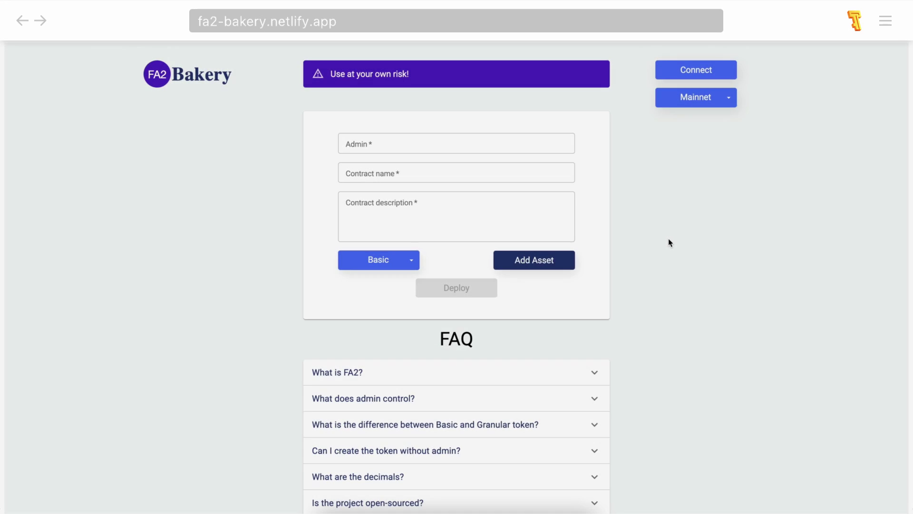
Connect Temple - Tezos Wallet to FA2 Bakery through the Beacon wallet chooser.
scroll(669, 240, down, 4)
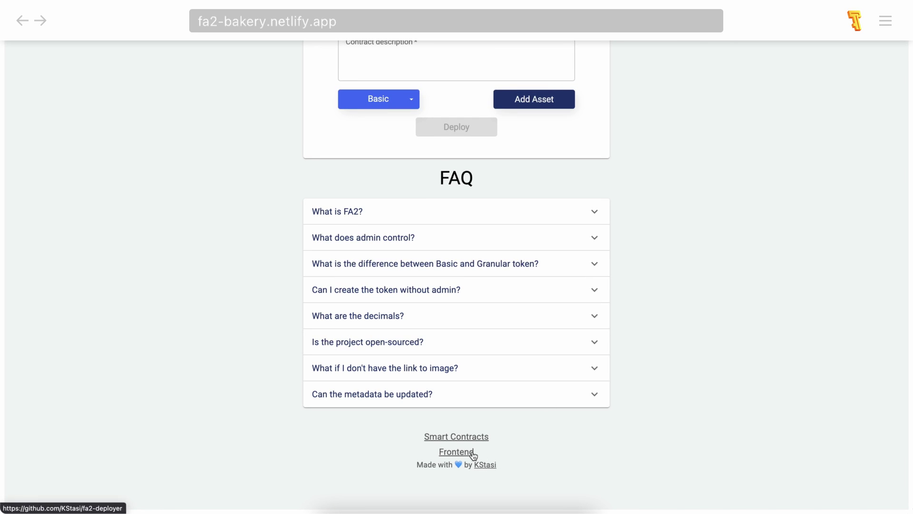
scroll(523, 451, up, 3)
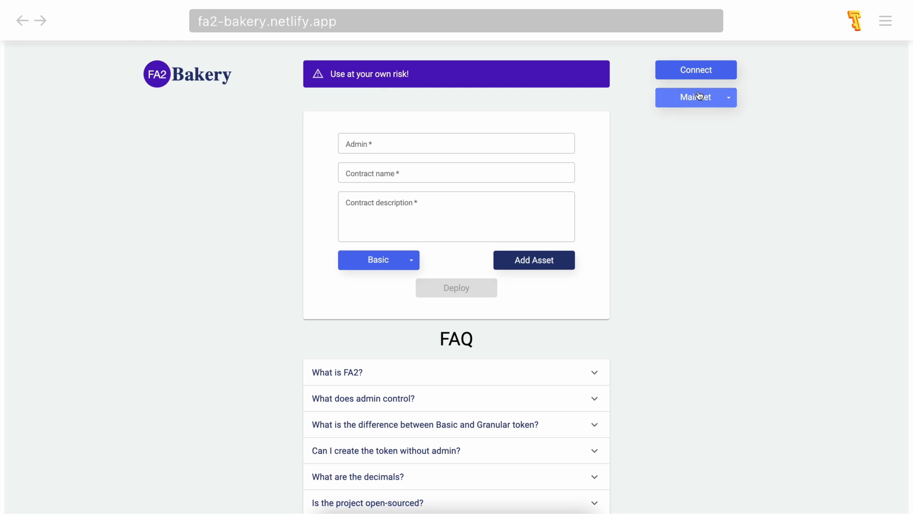
click(699, 74)
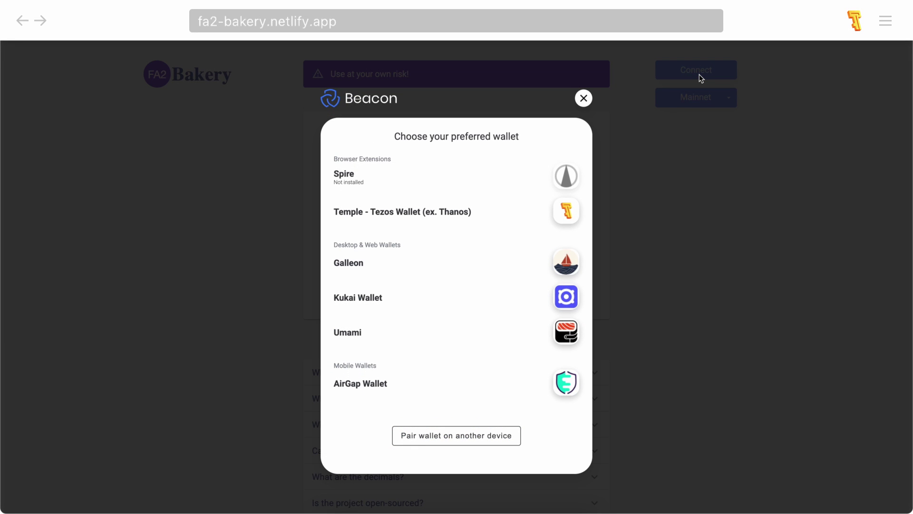
click(567, 211)
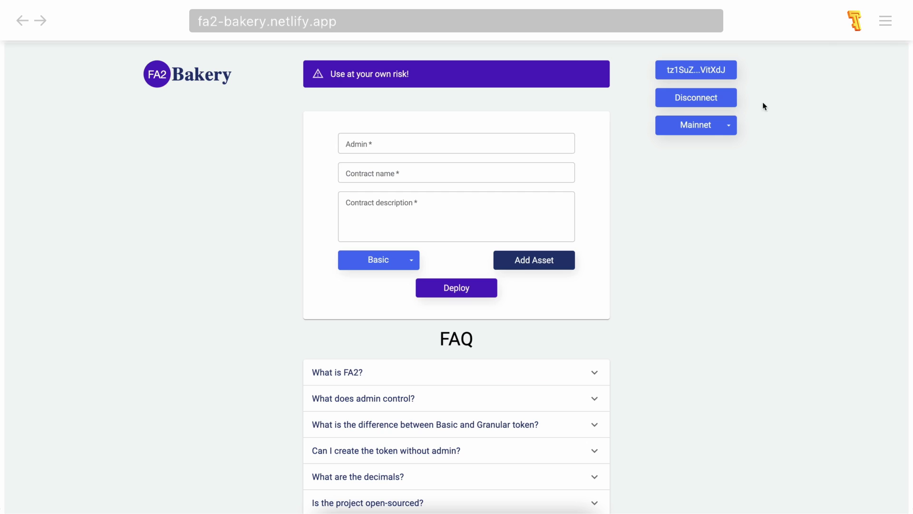
Check the 3.780928 TEZ balance in Temple and keep Mainnet as the deployment network.
click(854, 20)
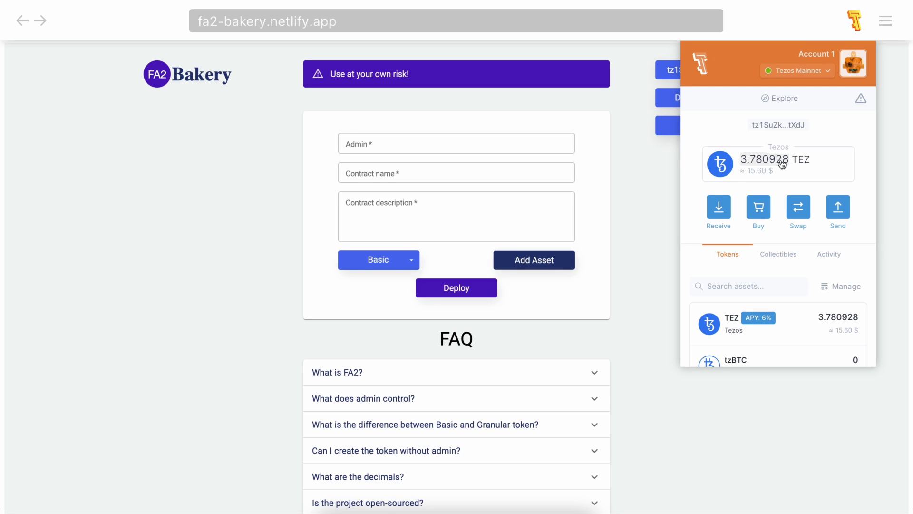
key(Escape)
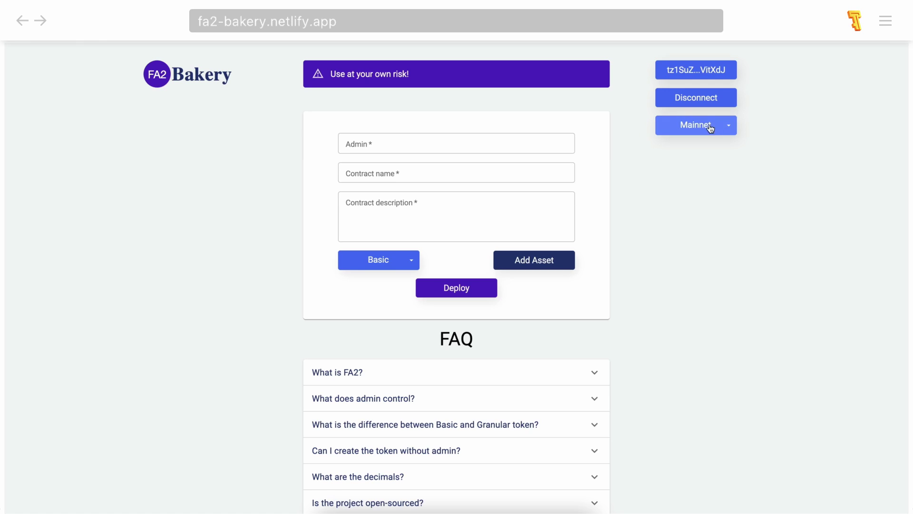
click(709, 126)
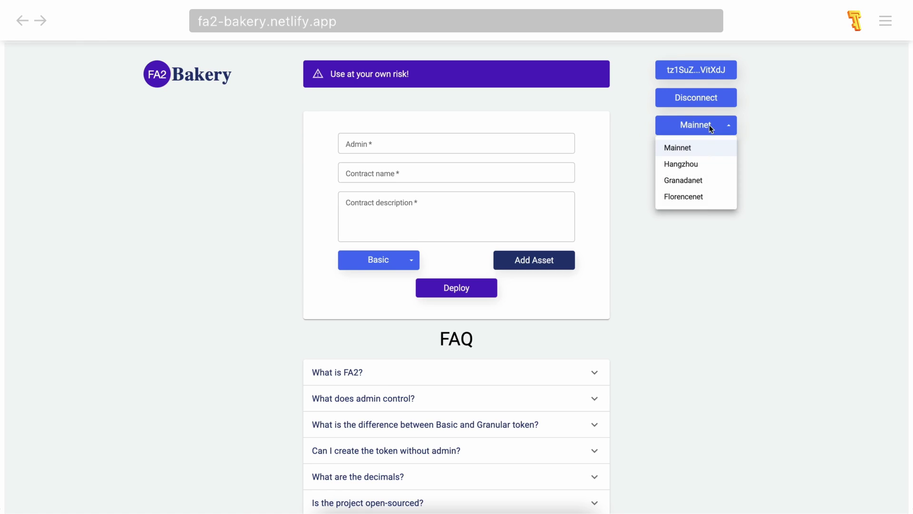
click(713, 153)
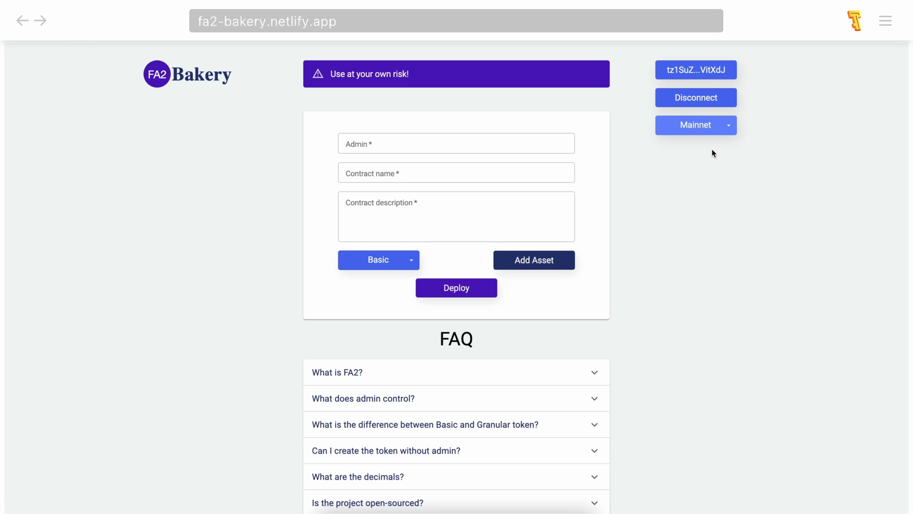
click(540, 141)
Copy the connected wallet's address from Temple and paste it into the Admin field.
click(856, 22)
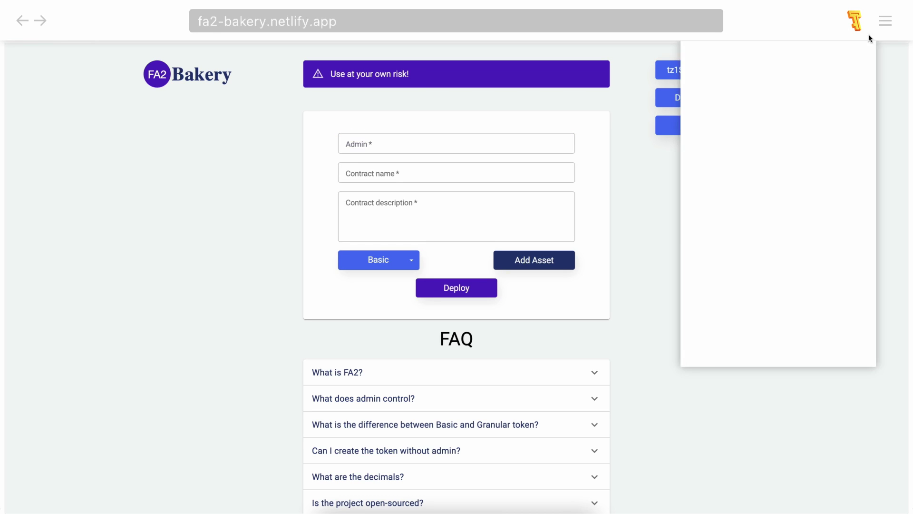
click(778, 127)
click(618, 109)
click(552, 140)
key(ctrl+v)
click(619, 156)
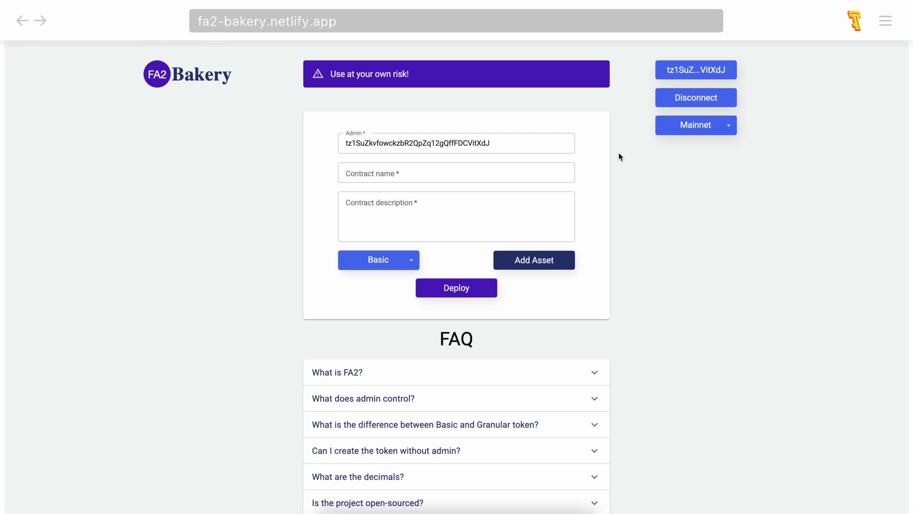
text(tz1ZZZZZZZZZZZZZZZZZZZZZZZZZZZZNkiRg)
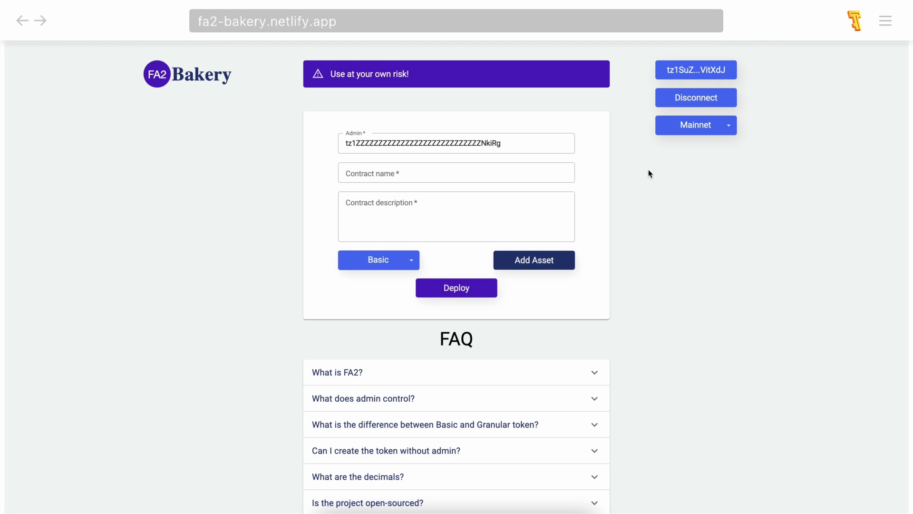
click(854, 21)
click(713, 123)
text(tz1SuZkvfowckzbR2QpZq12gQffFDCVitXdJ)
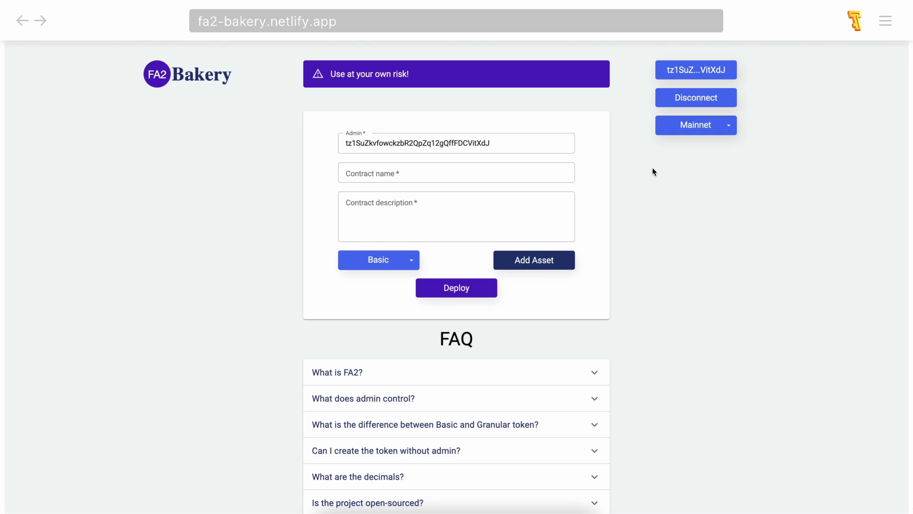
Enter 'mad.contract' as contract name and 'The token for educational purposes' as description.
click(539, 174)
text(mad.)
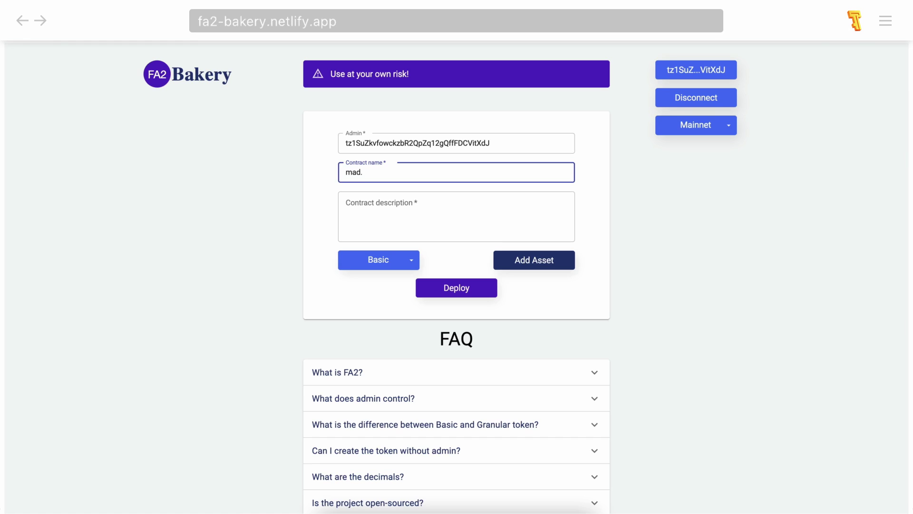
text(contract)
click(543, 193)
text(The token for )
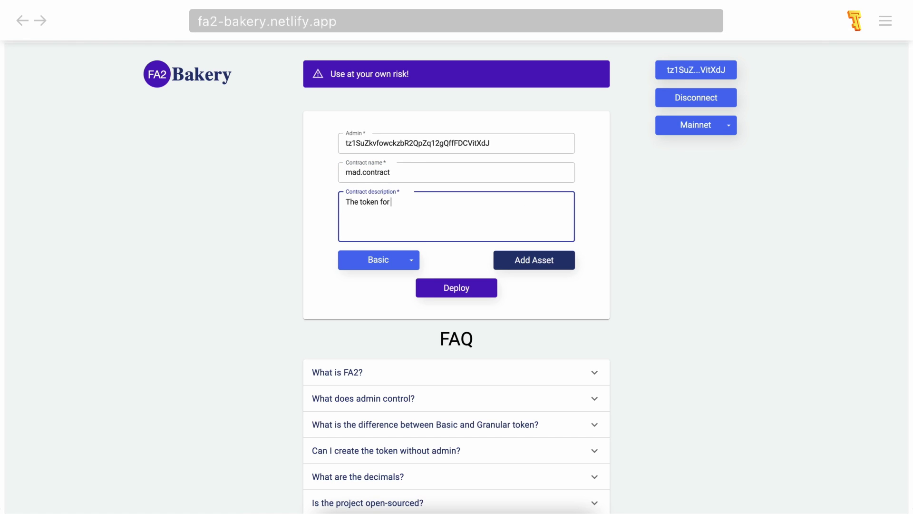
text(educational purposes)
click(599, 218)
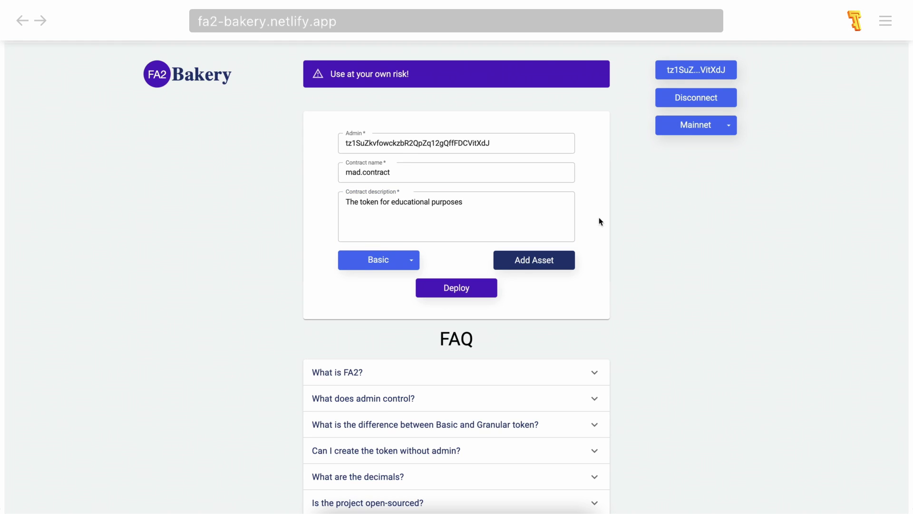
Add four asset sections to the contract form.
click(544, 264)
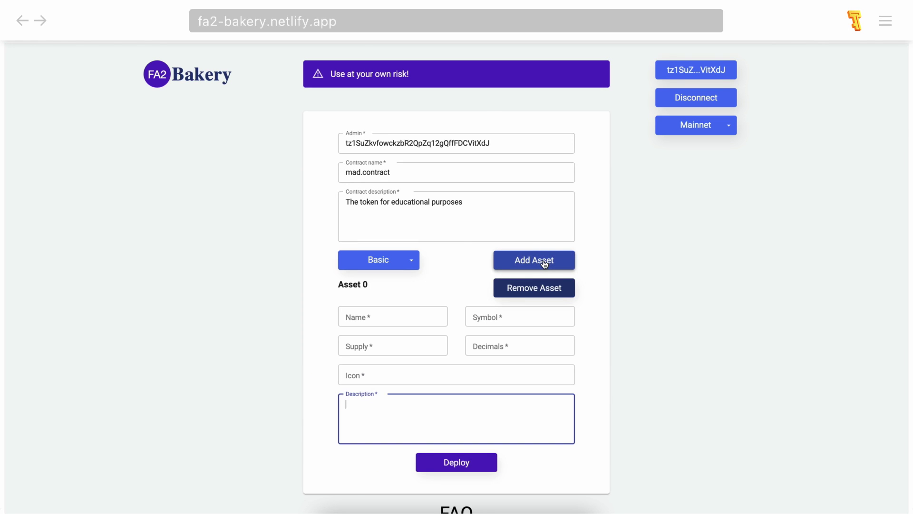
click(544, 264)
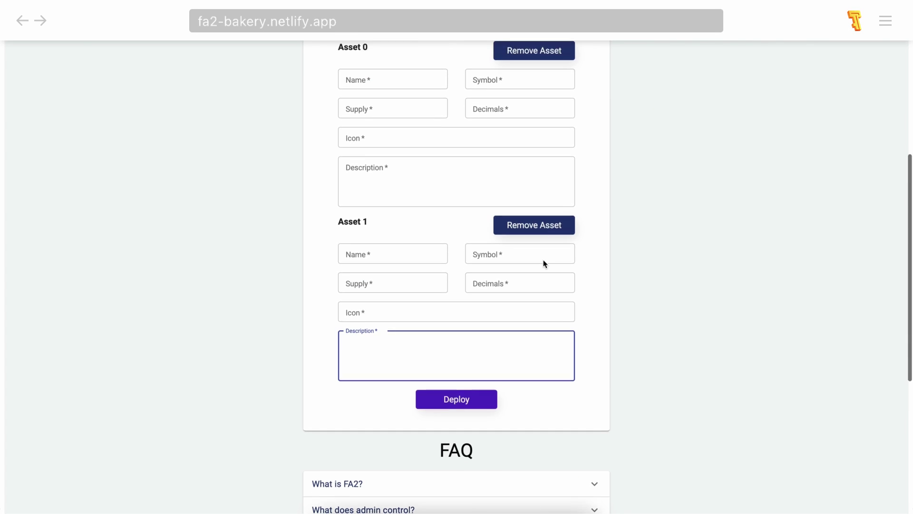
scroll(545, 265, up, 2)
click(536, 101)
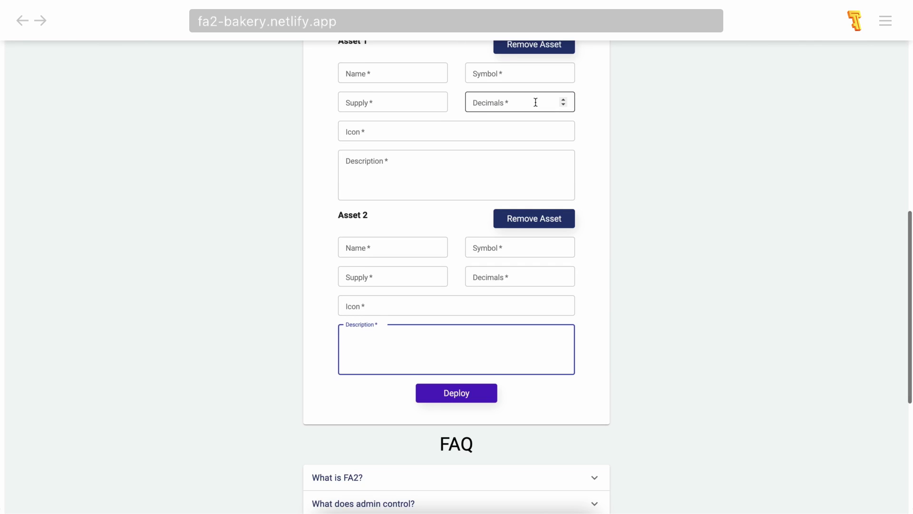
scroll(535, 101, up, 5)
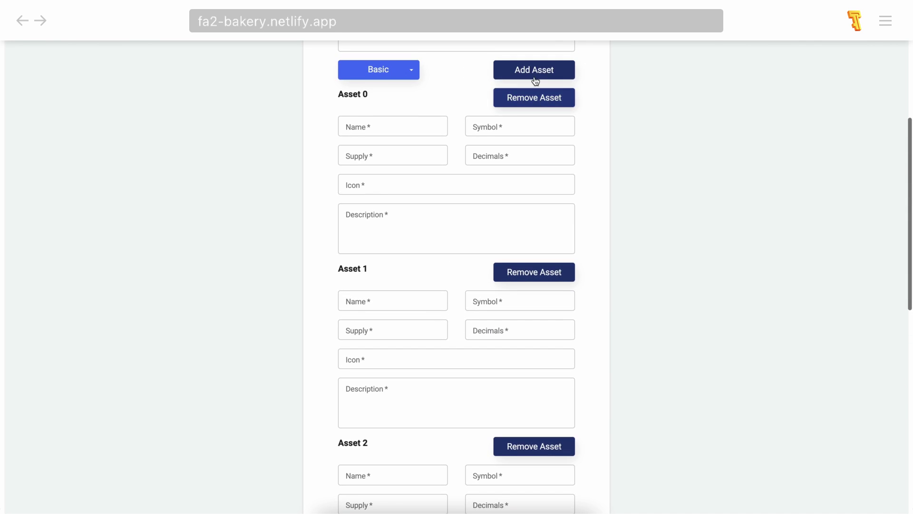
click(535, 80)
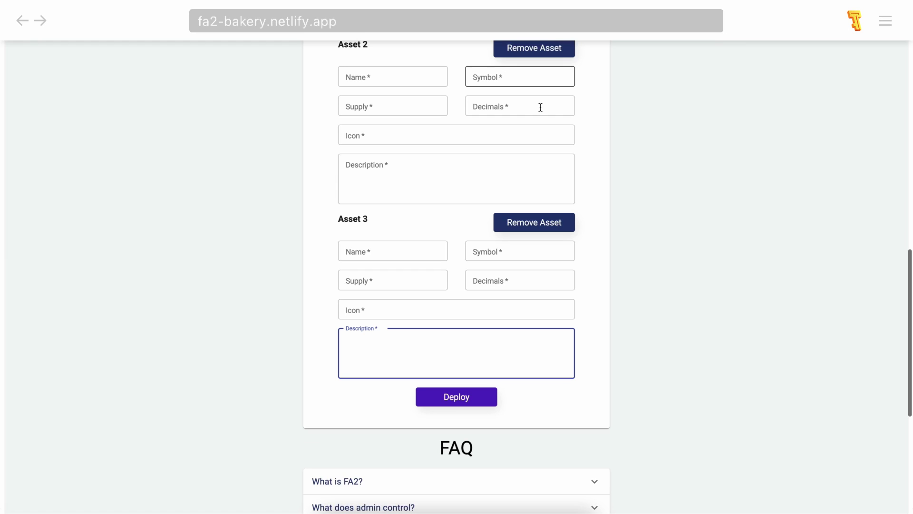
Remove Assets 3, 2, 1 and 0, leaving no asset entries, and show the token-type choices.
click(544, 222)
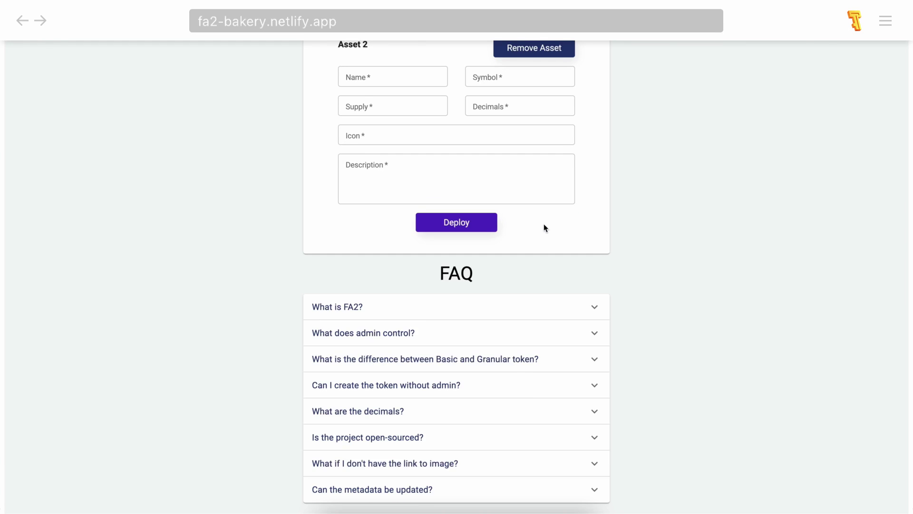
scroll(543, 224, up, 2)
click(540, 125)
scroll(540, 127, up, 3)
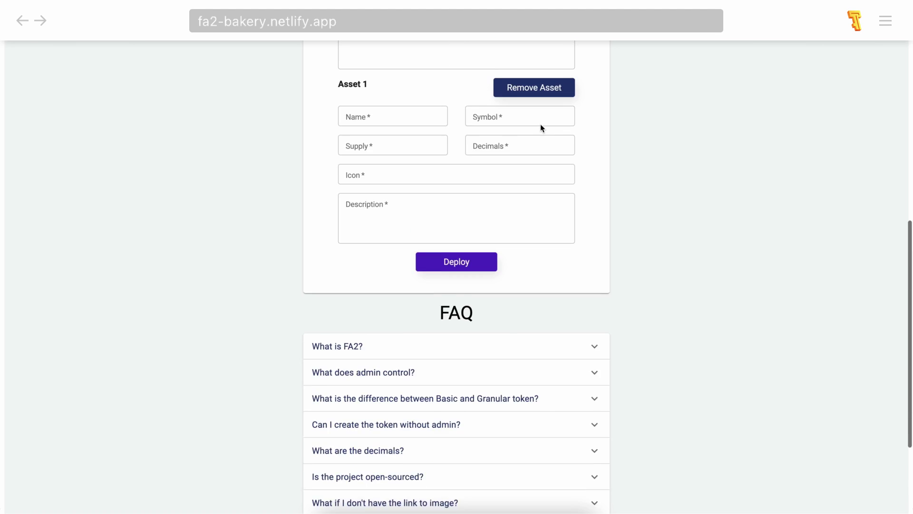
click(539, 103)
scroll(539, 95, up, 1)
click(538, 81)
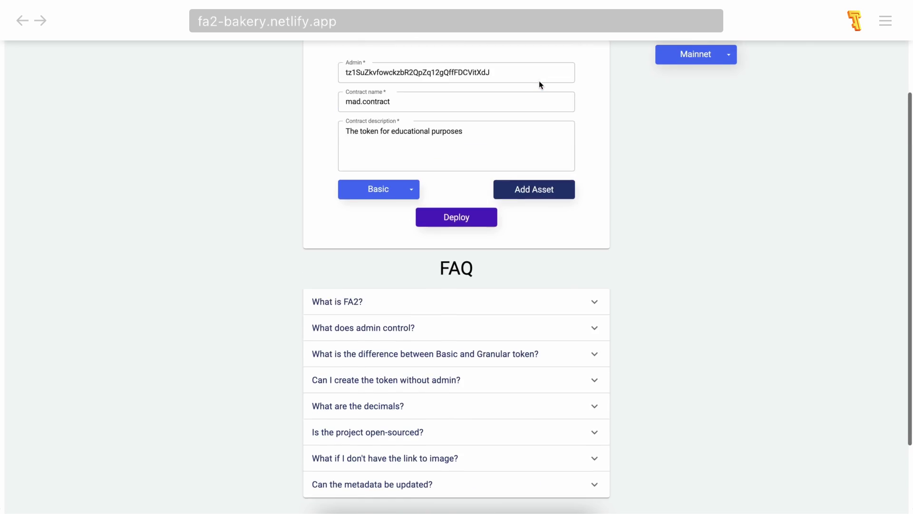
scroll(538, 81, up, 2)
click(386, 260)
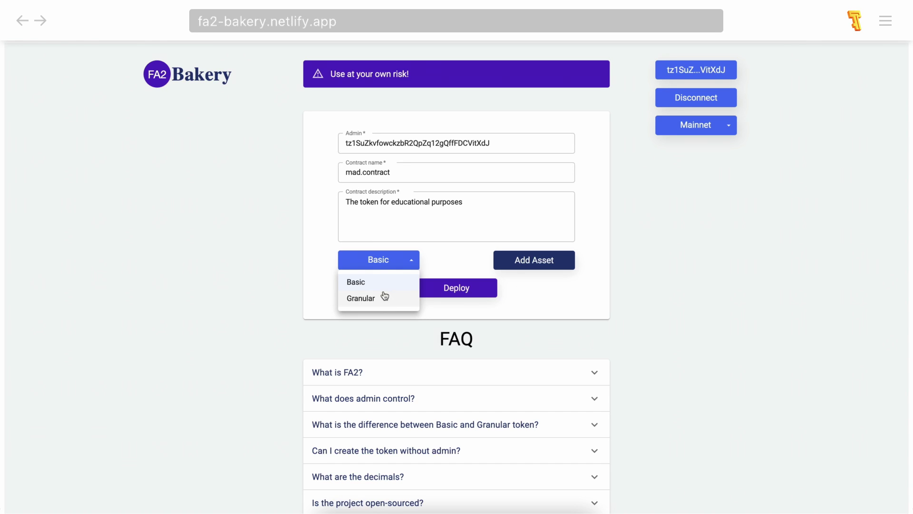
Keep Basic as the token type and add an empty Asset 0 section.
click(385, 284)
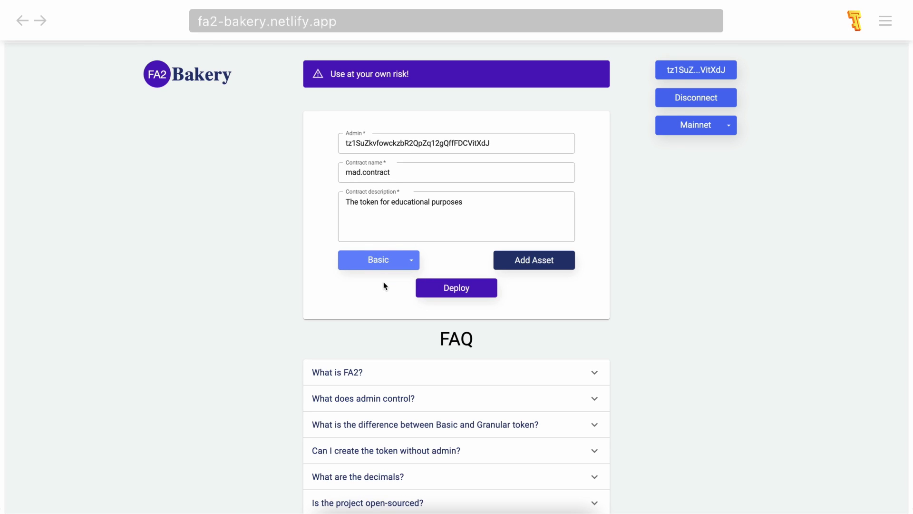
click(541, 262)
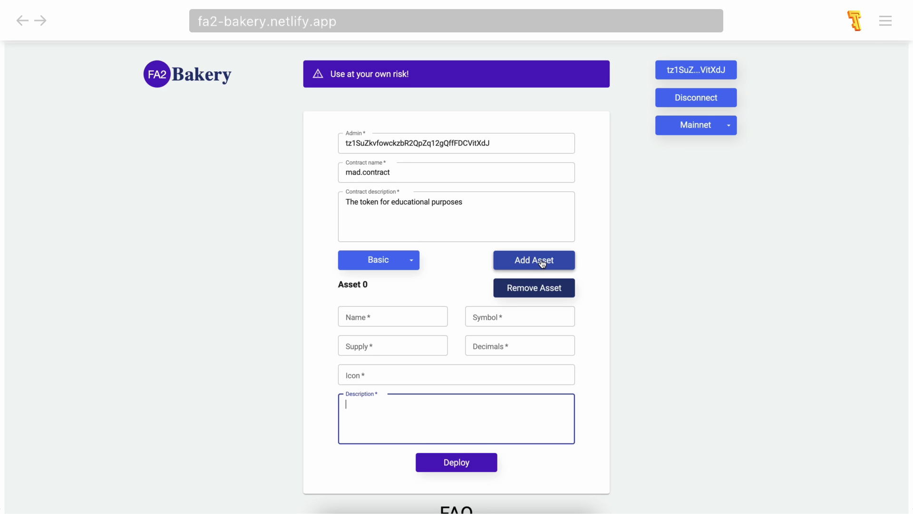
Enter mad.token as Asset 0's name and MAD as its symbol.
click(394, 316)
text(mad.)
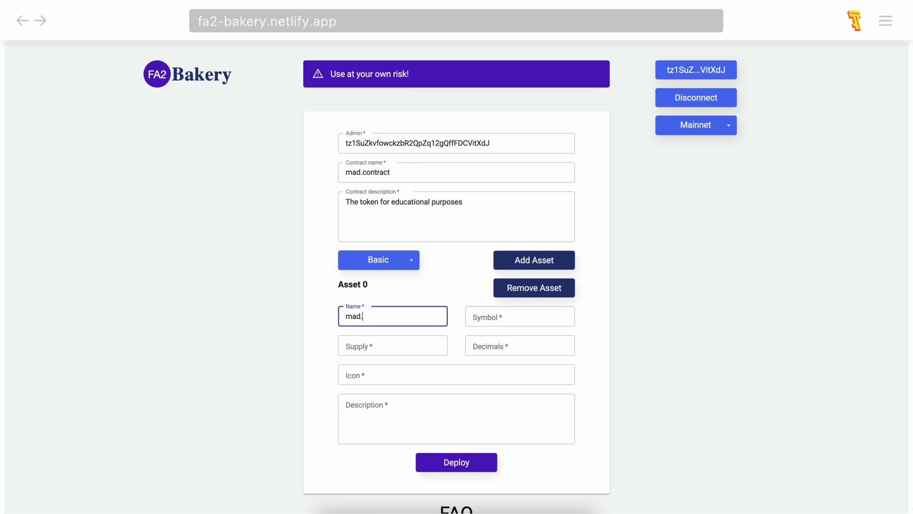
text(token)
click(653, 328)
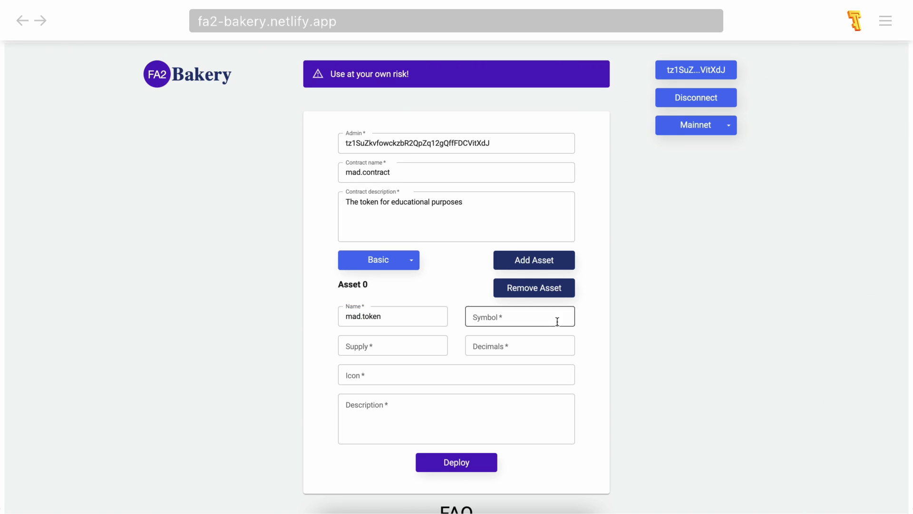
click(530, 316)
text(MAD)
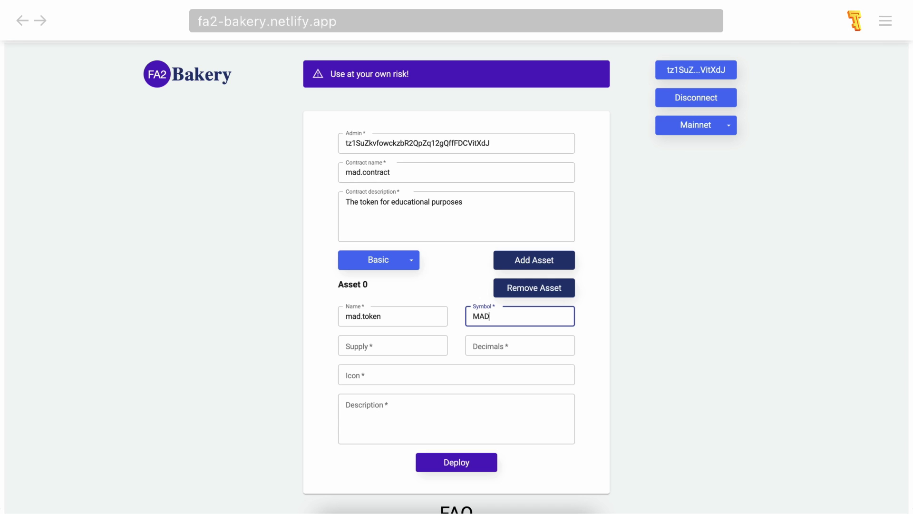
click(663, 352)
scroll(633, 353, down, 1)
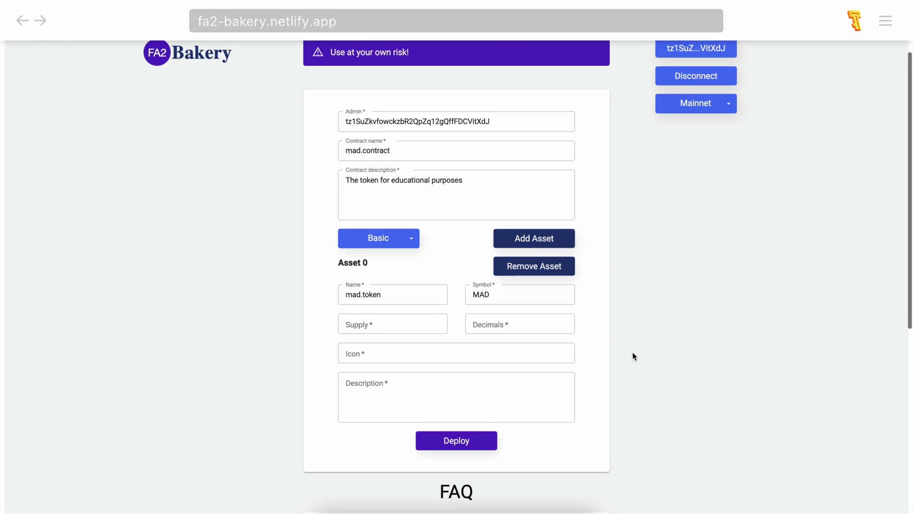
click(412, 323)
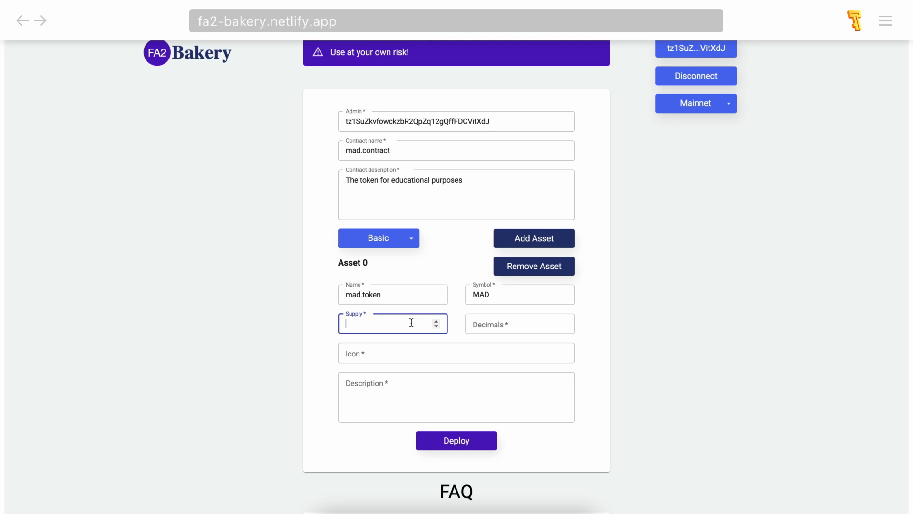
Set Asset 0's supply to 10000 and its decimals to 5.
text(0)
text(10000000000)
key(BackSpace)
key(BackSpace)
key(BackSpace)
key(BackSpace)
key(BackSpace)
key(BackSpace)
key(BackSpace)
key(BackSpace)
key(BackSpace)
text(000)
click(613, 304)
click(539, 322)
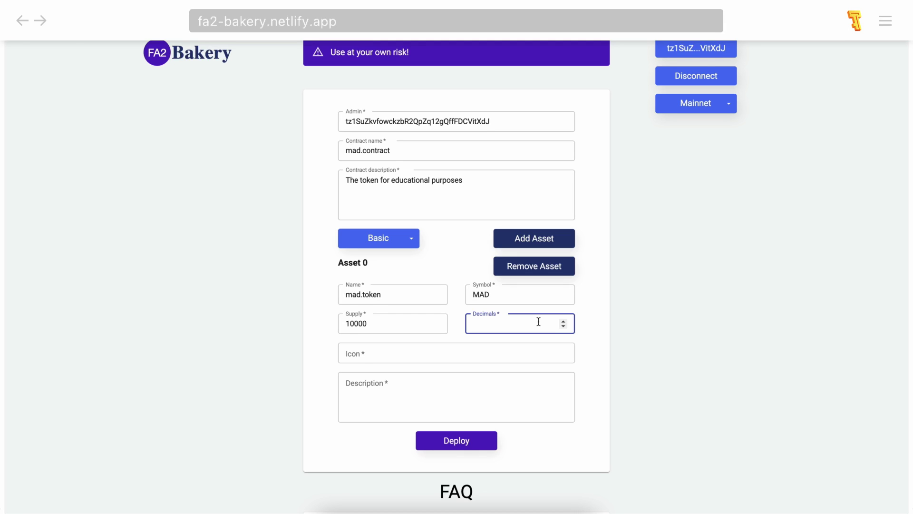
text(5)
click(448, 353)
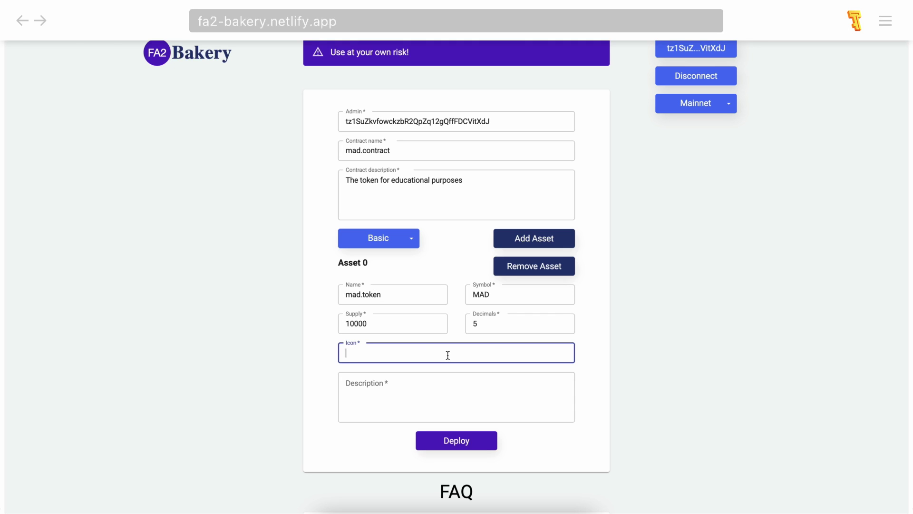
Paste the IPFS icon link and the description 'The token for educational purposes' into Asset 0.
text(ipfs://Qmezz1ztvo5JFshHupBEdUzVppyMfJH6K4kPjQRSZp8cLq)
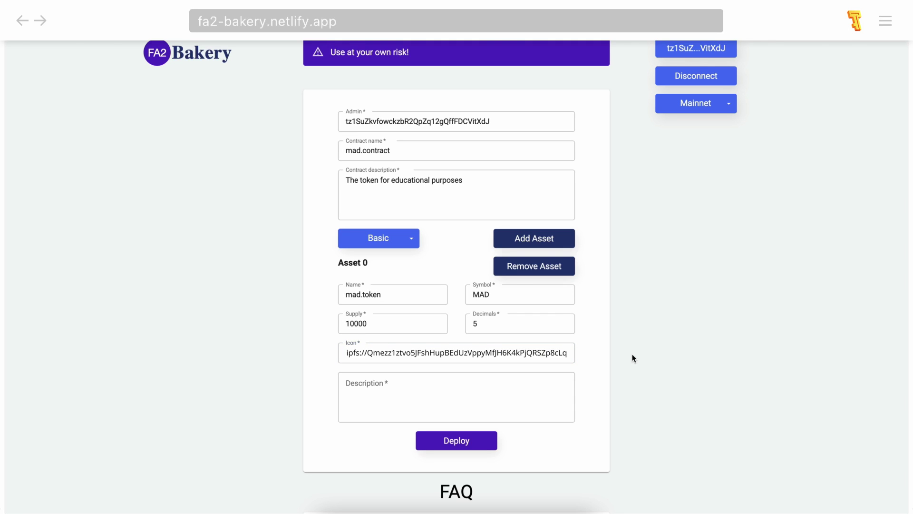
click(637, 358)
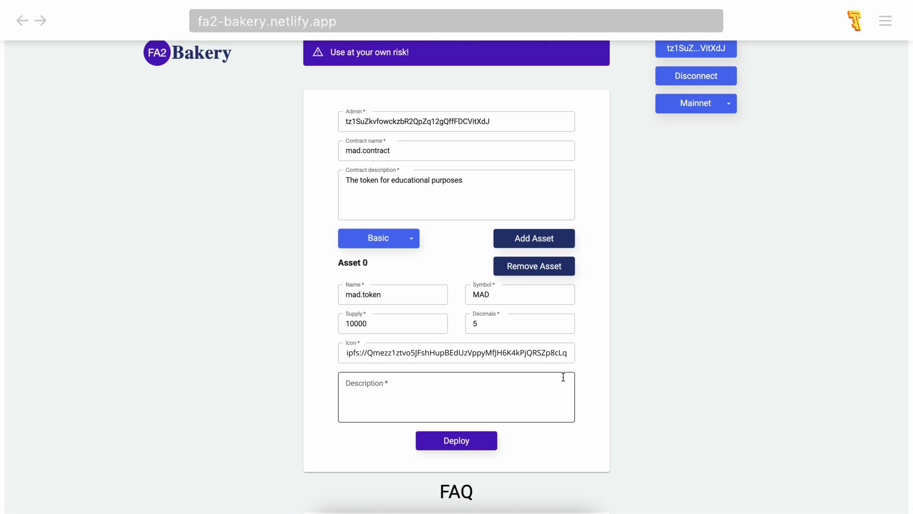
click(564, 377)
key(ctrl+v)
click(603, 389)
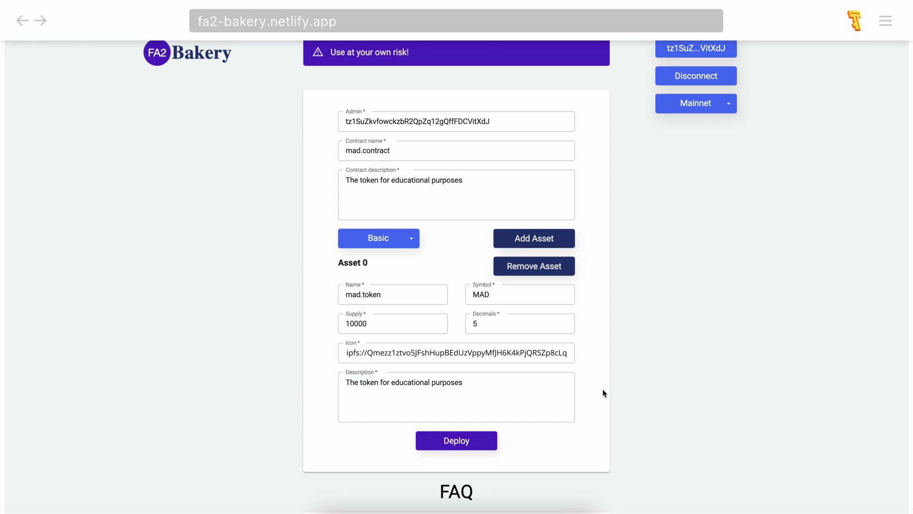
Deploy the contract and confirm the origination in Temple Wallet.
click(469, 445)
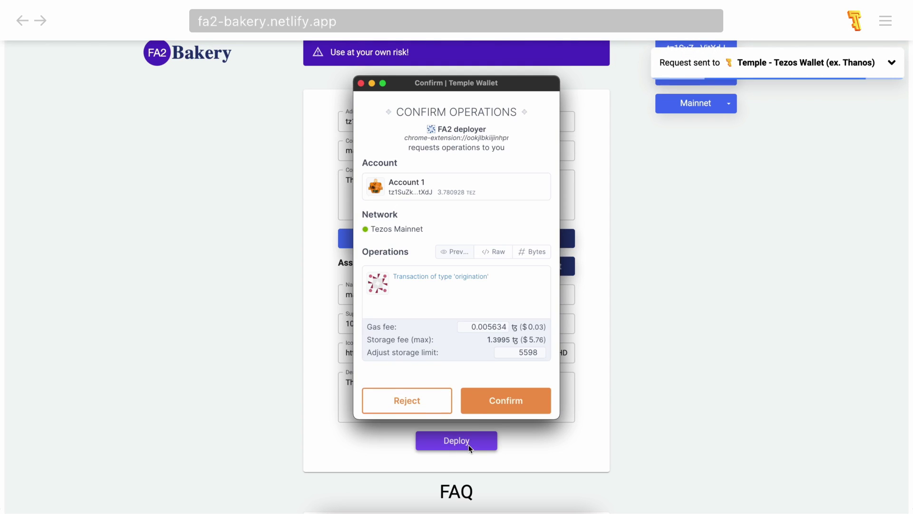
click(510, 397)
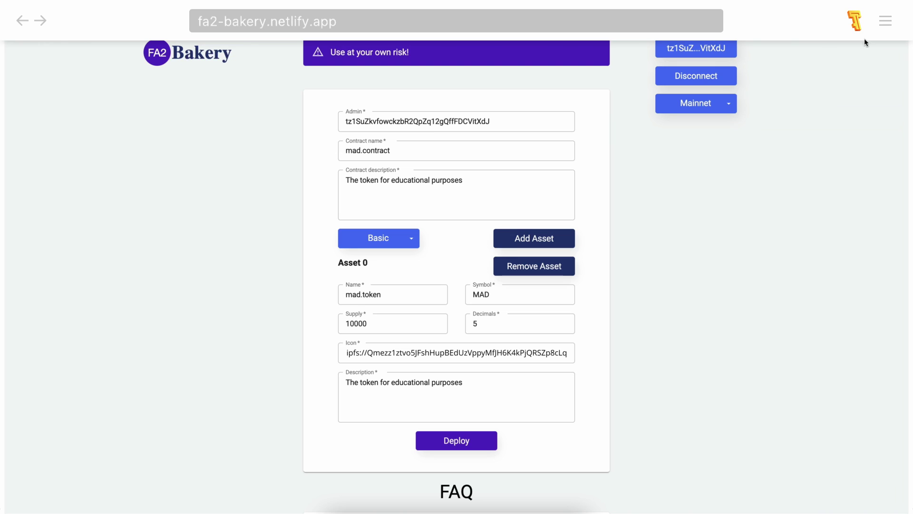
Open Temple Wallet and scroll its Tokens list to the MAD (mad.token) row showing 10,000.
click(856, 25)
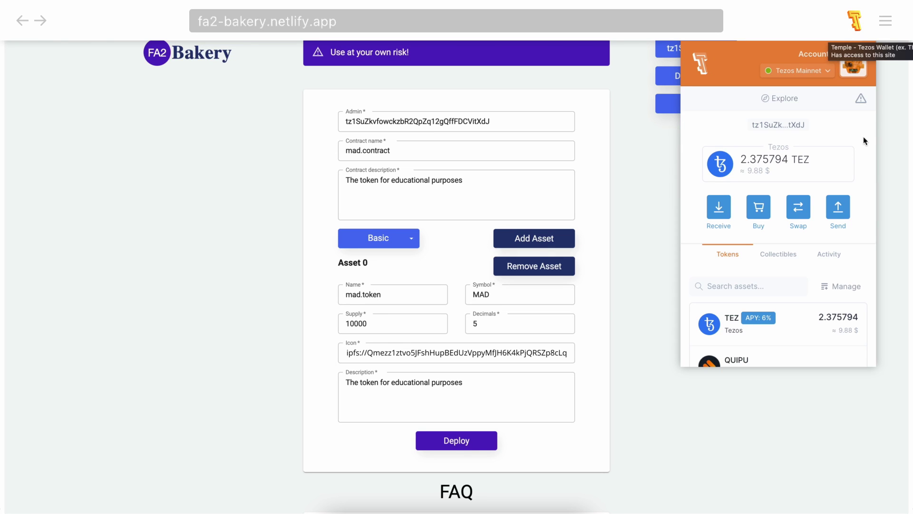
scroll(862, 157, down, 3)
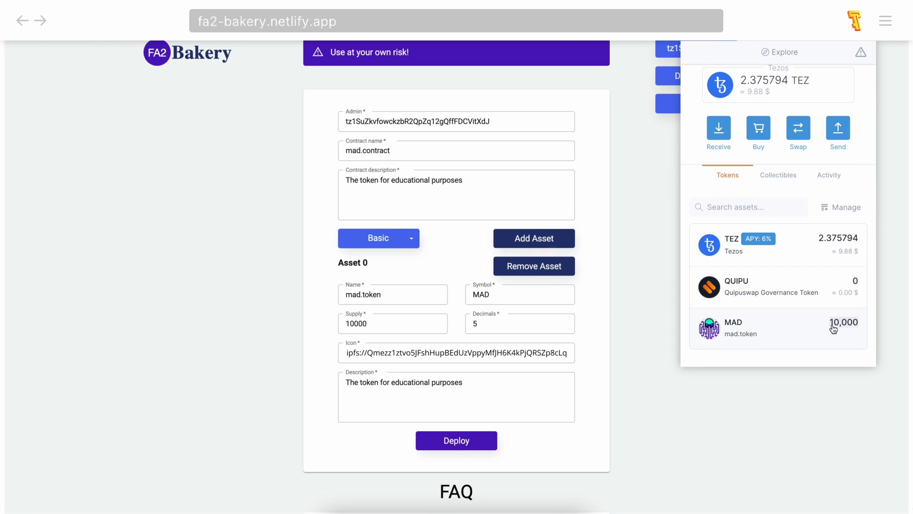